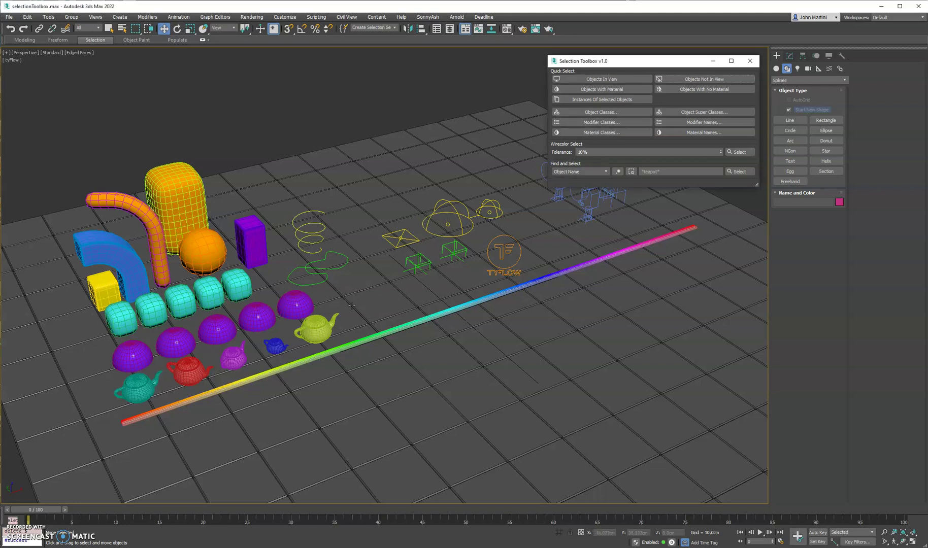
Switch from the single Perspective view to four viewports and fit the whole scene in the Top, Front and Left views.
middle_click_drag(389, 262, 466, 318)
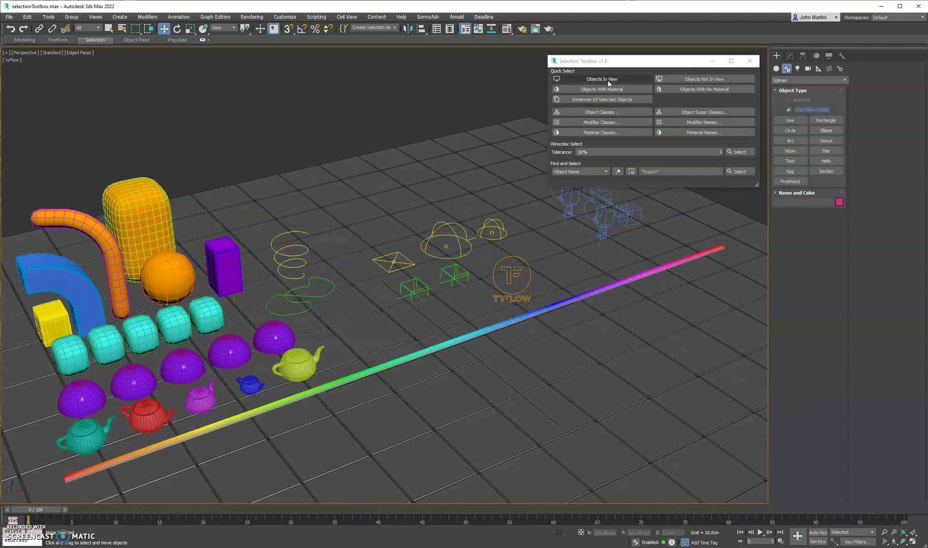
scroll(510, 266, "up", 5)
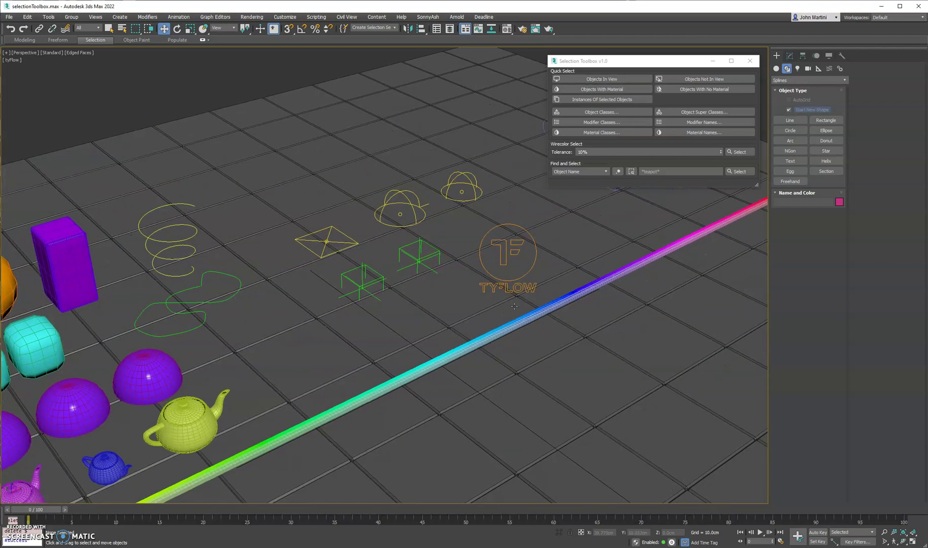
key("alt+w")
left_click(327, 211)
key("z")
left_click(423, 212)
key("z")
left_click(283, 373)
key("z")
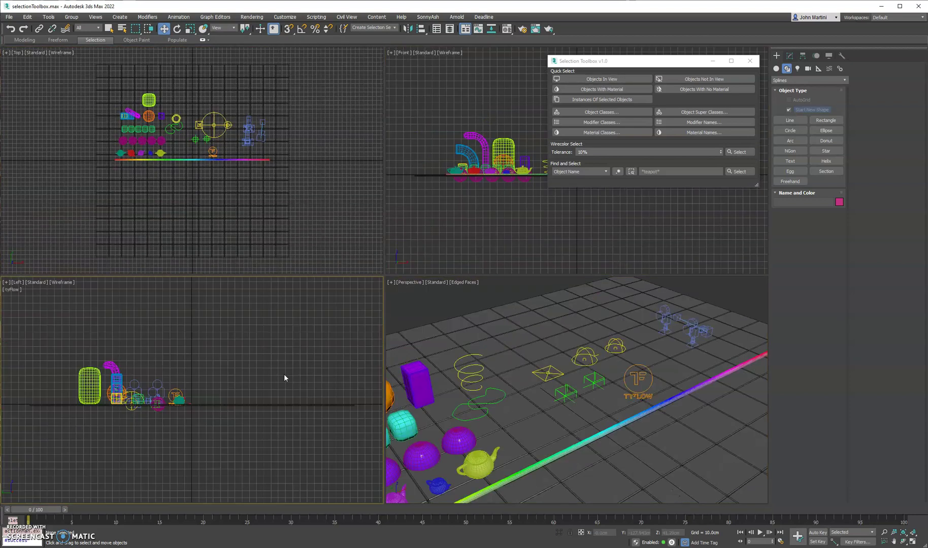
Change the Top viewport from wireframe to shaded display.
left_click(324, 208)
key("F3")
left_click(478, 223)
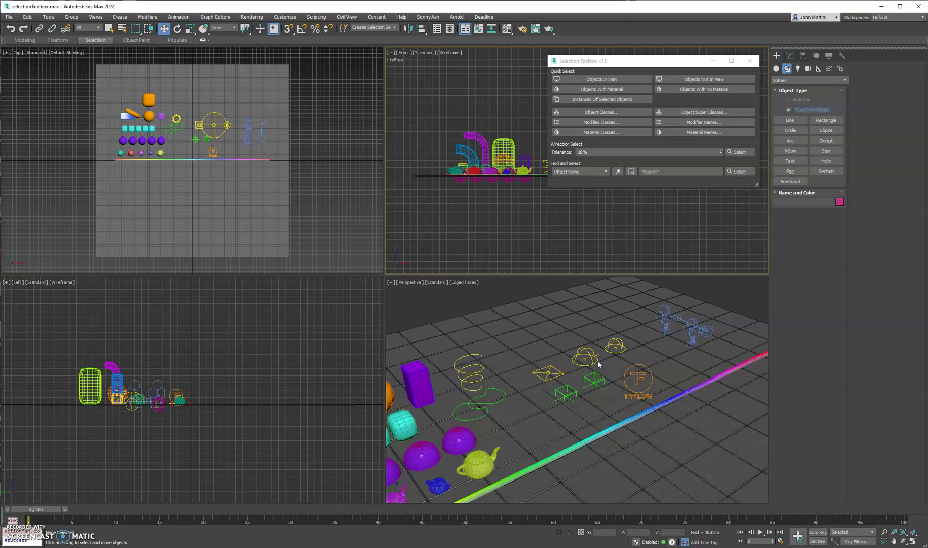
Select all objects in view of the Perspective viewport and show edged faces in the Top viewport, then clear the selection.
left_click(636, 391)
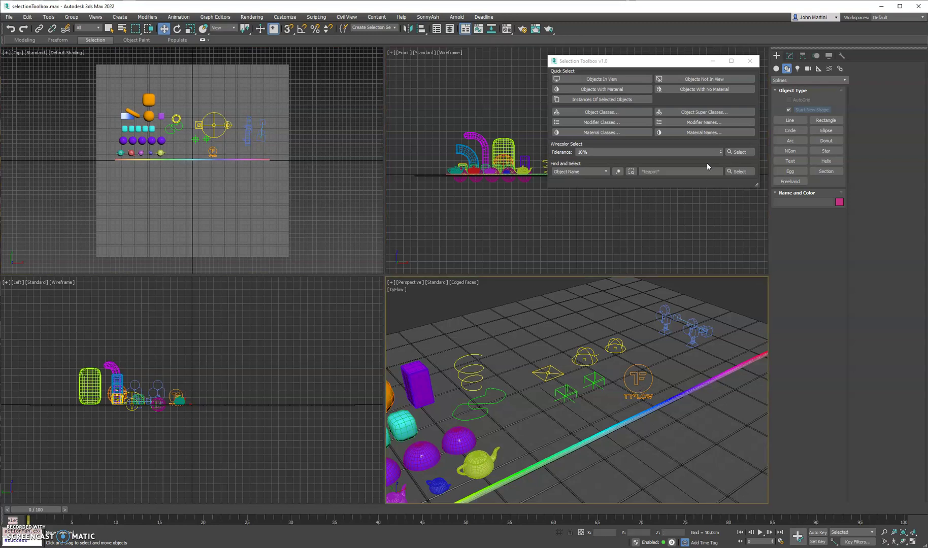
left_click(612, 80)
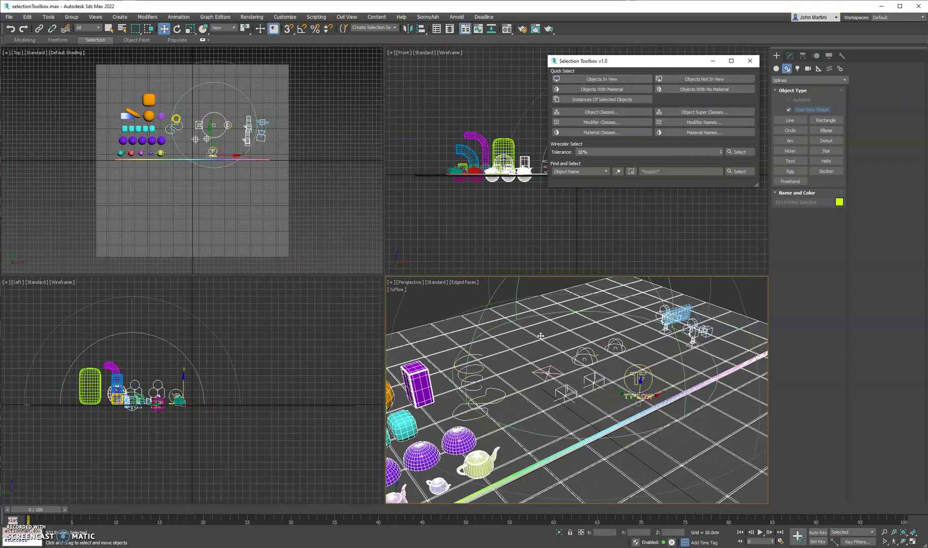
right_click(328, 227)
key("F4")
right_click(597, 331)
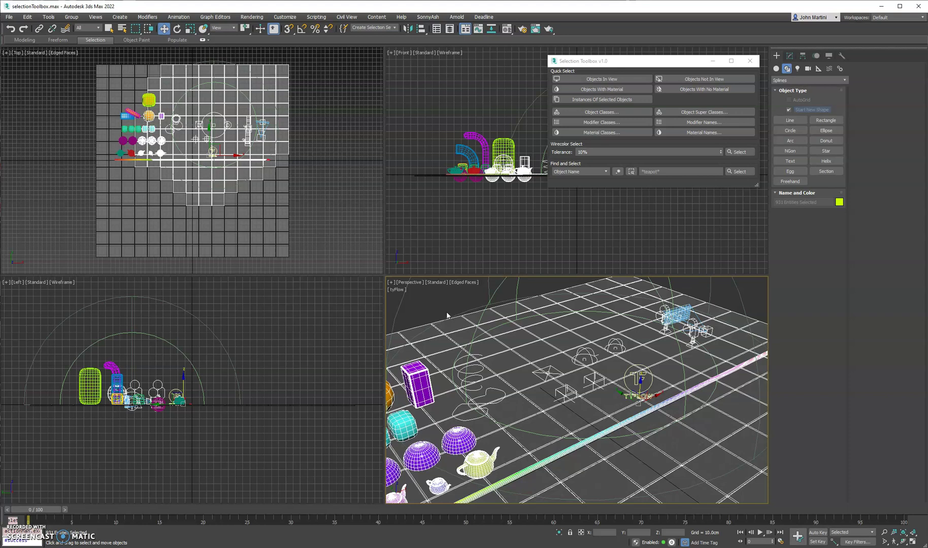
left_click(445, 311)
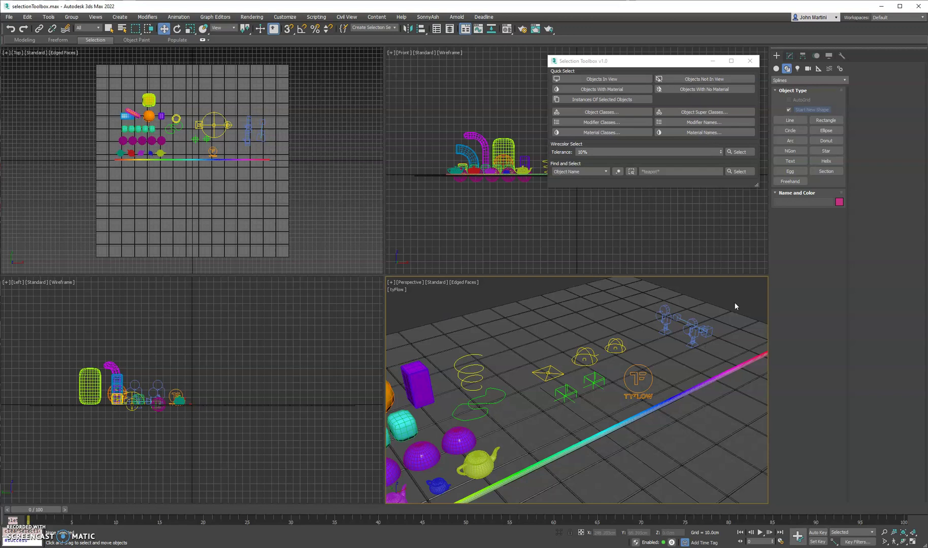
Select every object not in view of the Perspective viewport, then clear the selection.
left_click(727, 80)
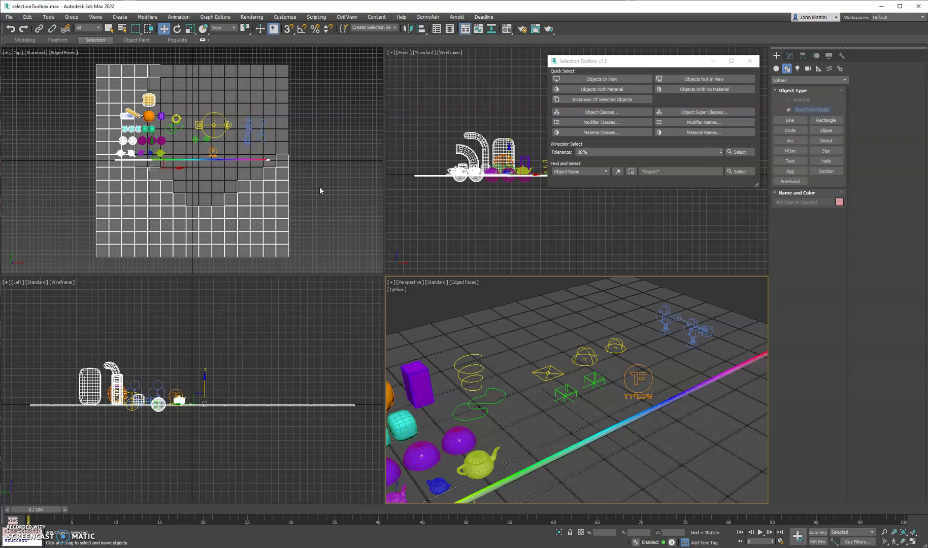
middle_click_drag(590, 342, 589, 341)
left_click(713, 278)
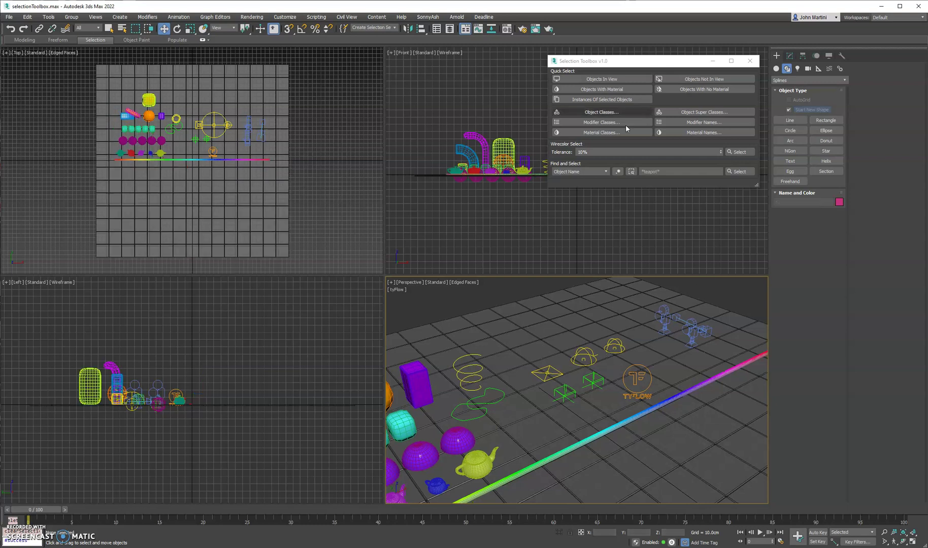
Select all objects with a material, frame the whole scene in the Perspective view, and deselect everything.
left_click(601, 92)
scroll(568, 422, "down", 5)
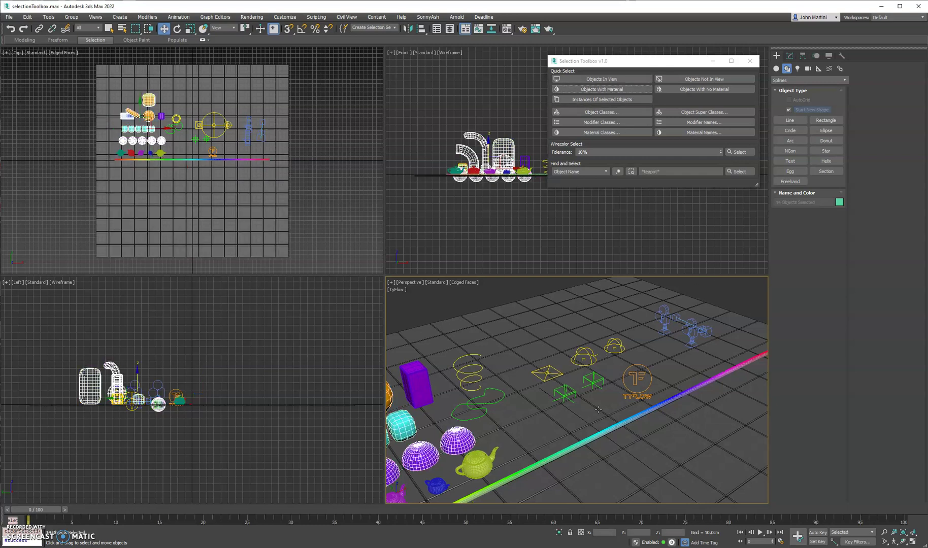
middle_click_drag(568, 421, 589, 405)
scroll(544, 413, "up", 4)
left_click(712, 285)
Select all objects that have no material, then deselect them.
left_click(706, 88)
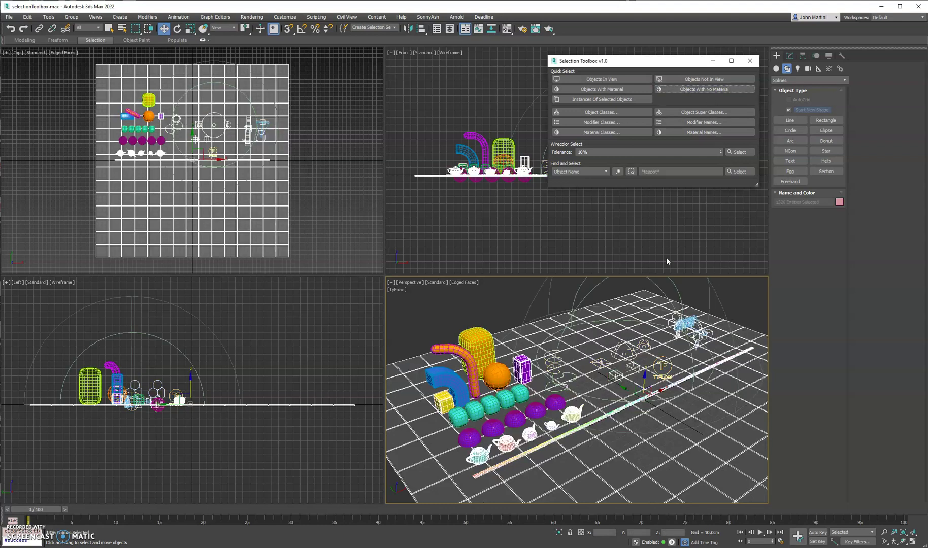
scroll(732, 307, "down", 2)
left_click(732, 308)
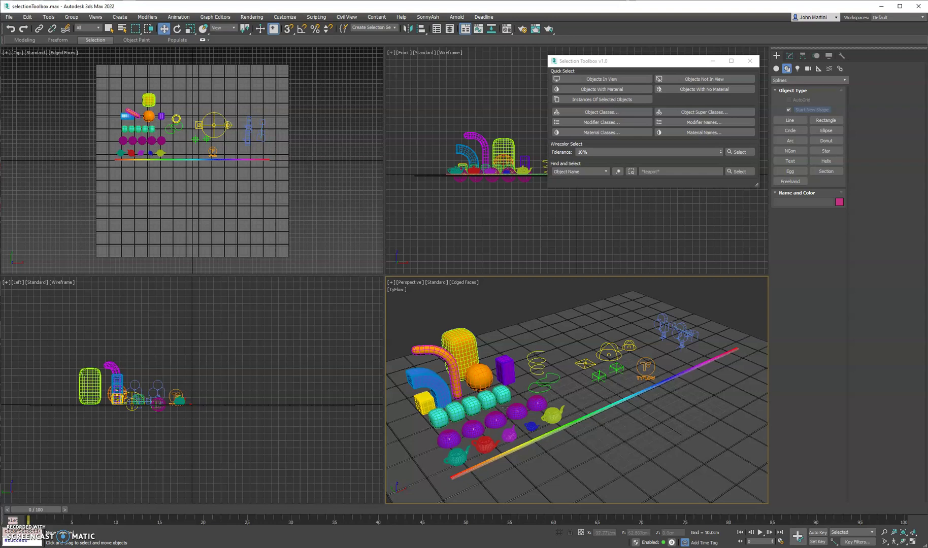
Select the turquoise rounded box nearest the purple box, maximize the Perspective viewport and show the box's modifier stack.
scroll(491, 381, "up", 4)
left_click(491, 380)
key("alt+w")
scroll(384, 274, "down", 3)
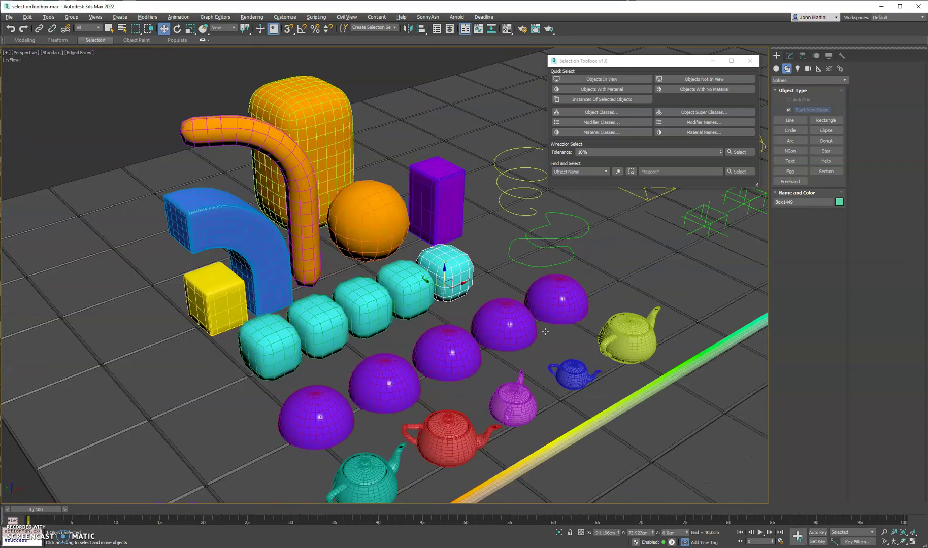
left_click(789, 56)
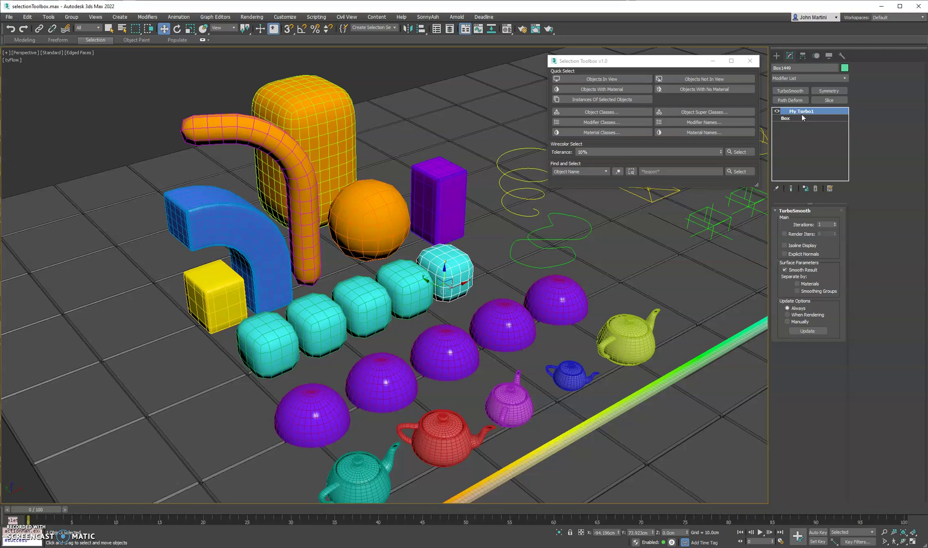
Select all instances of the selected turquoise rounded box.
middle_click_drag(626, 301, 532, 315)
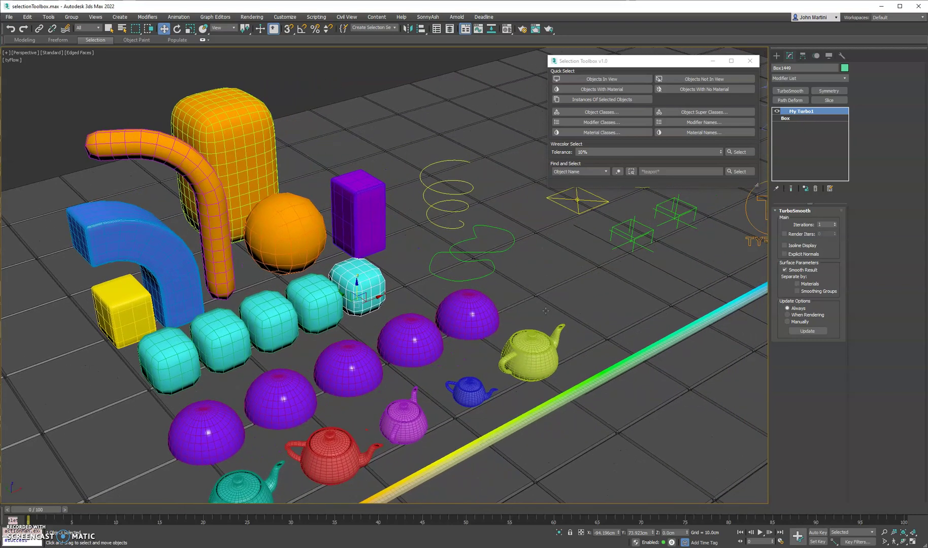
left_click(596, 100)
middle_click_drag(398, 304, 395, 304)
middle_click_drag(518, 288, 491, 287)
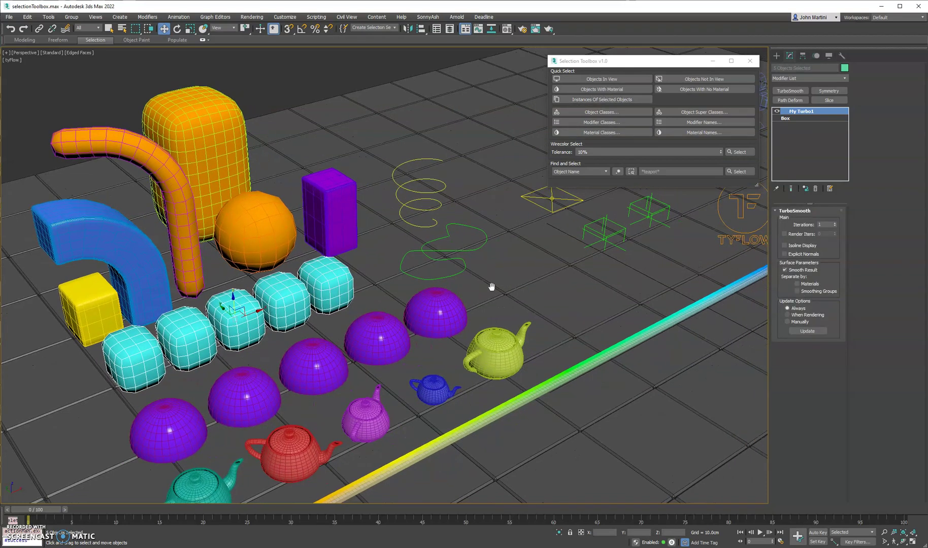
Select one purple sphere and one turquoise rounded box, select all instances of both, and then clear the selection.
left_click(319, 291)
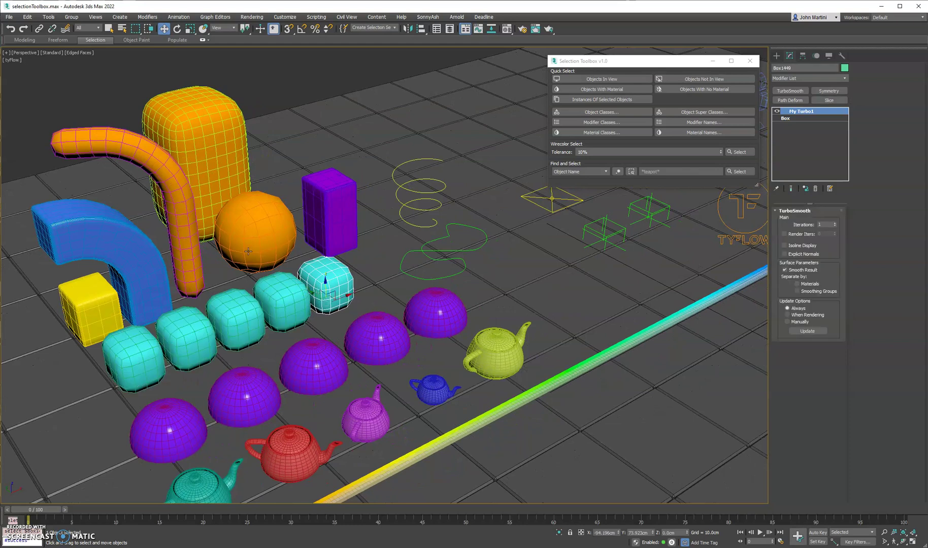
left_click(378, 335)
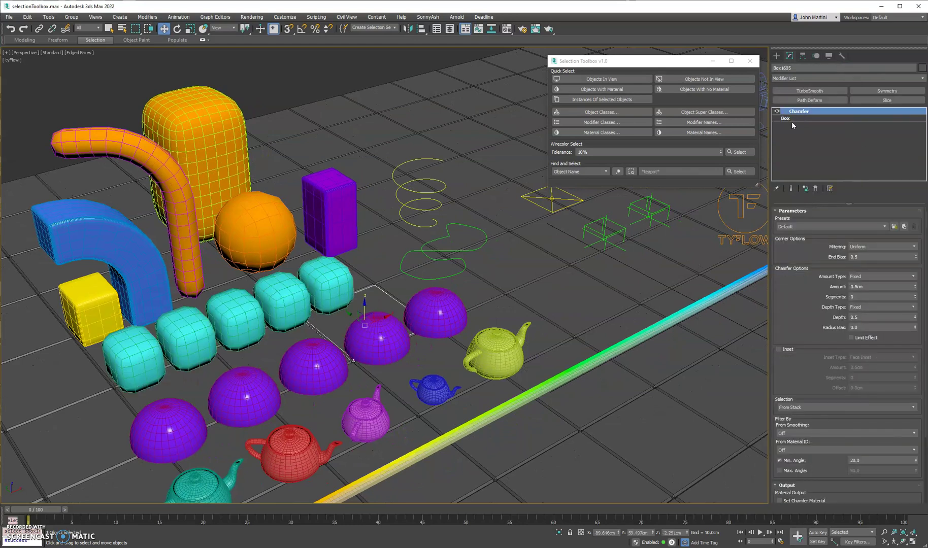
middle_click_drag(363, 296, 352, 296)
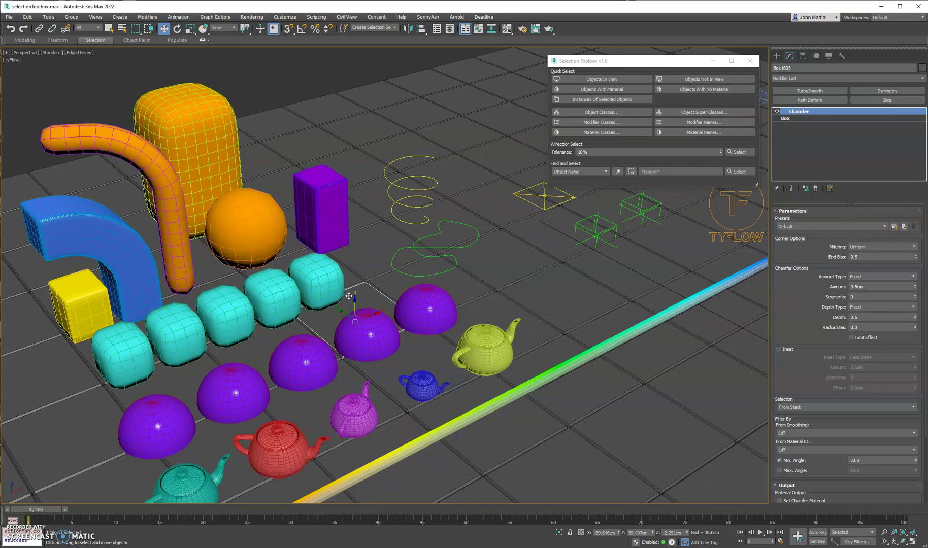
key("F3")
key("F3")
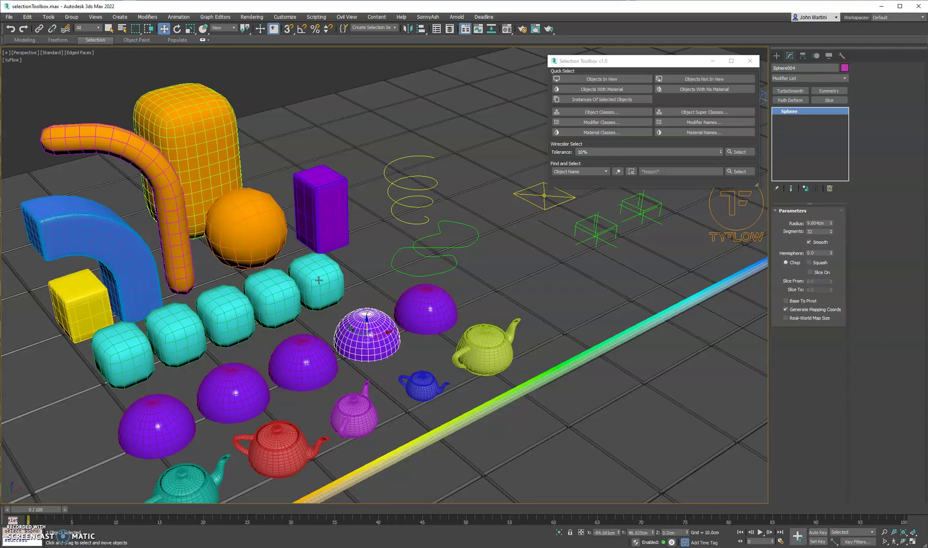
left_click(318, 280, "ctrl")
left_click(602, 99)
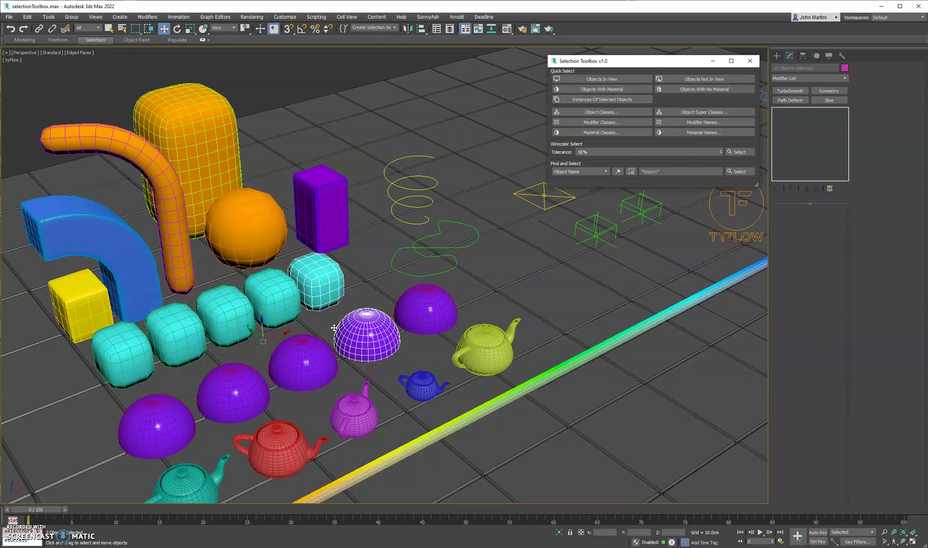
scroll(550, 340, "down", 5)
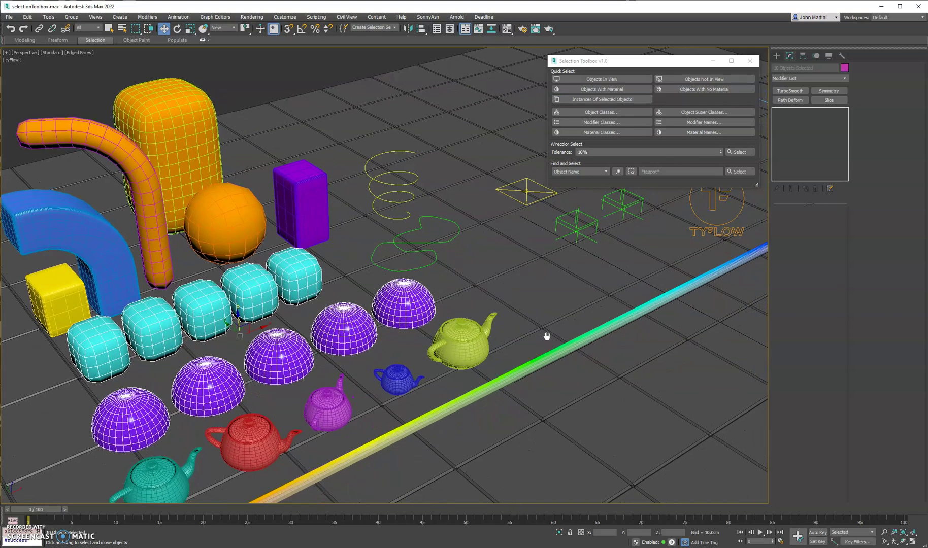
scroll(507, 316, "up", 3)
scroll(506, 316, "up", 3)
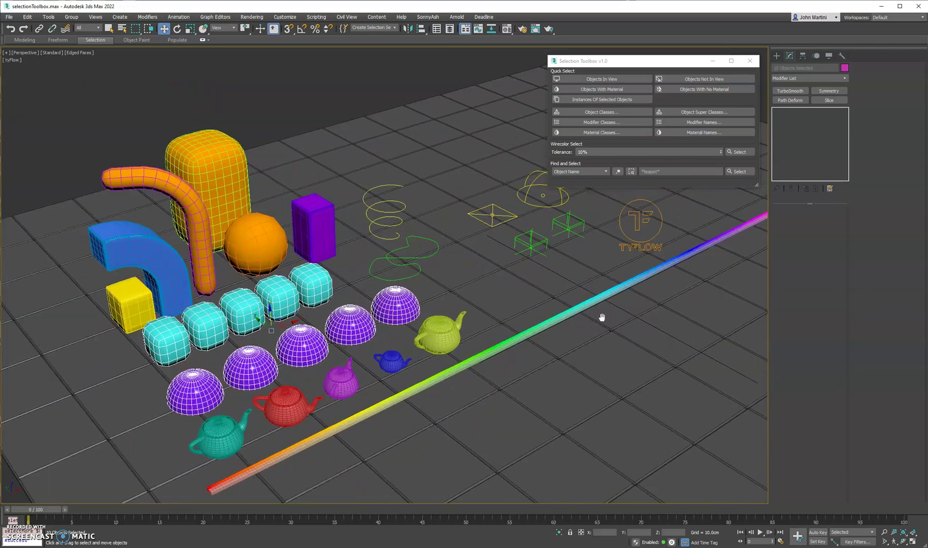
left_click(376, 103)
Select objects by the classes Box, Editable_mesh, Freecamera, FreehandSpline and Helix.
left_click(607, 113)
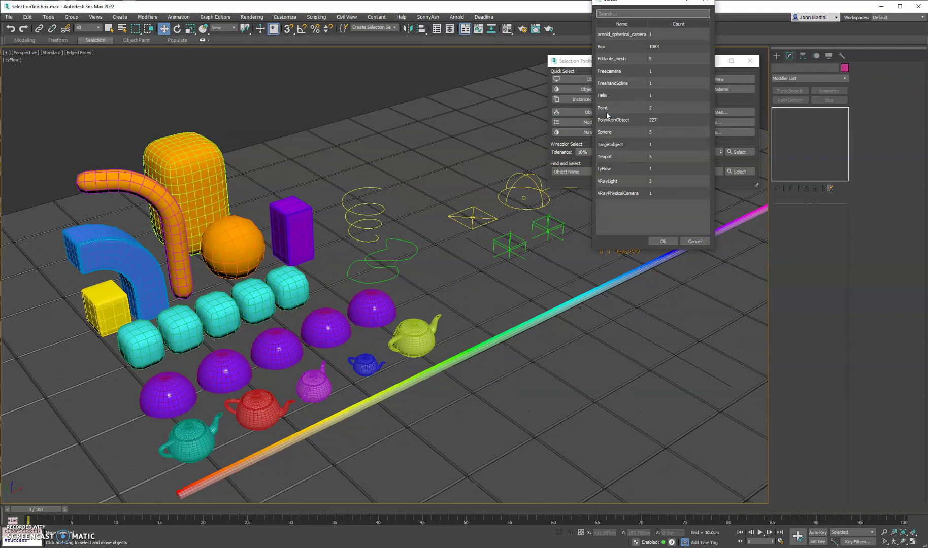
left_click_drag(644, 3, 627, 133)
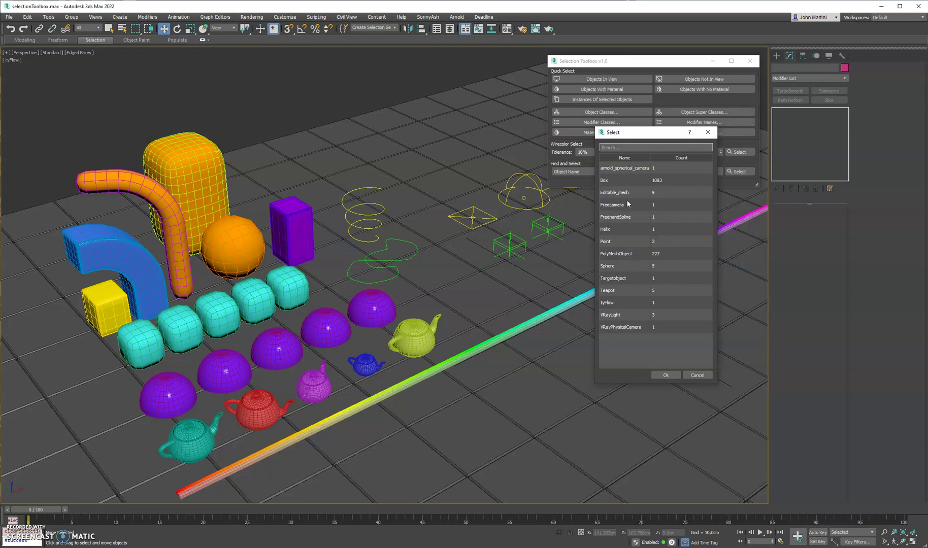
left_click_drag(625, 181, 628, 235)
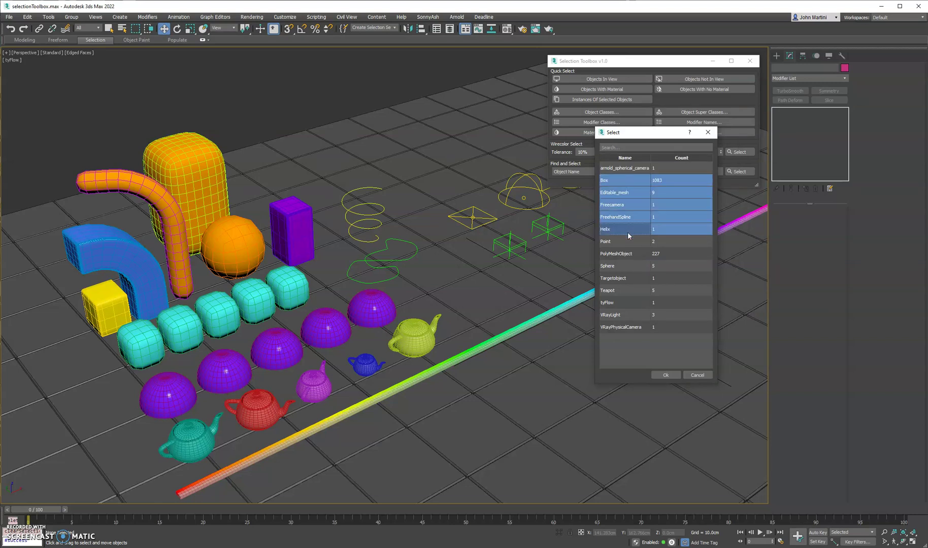
left_click(666, 375)
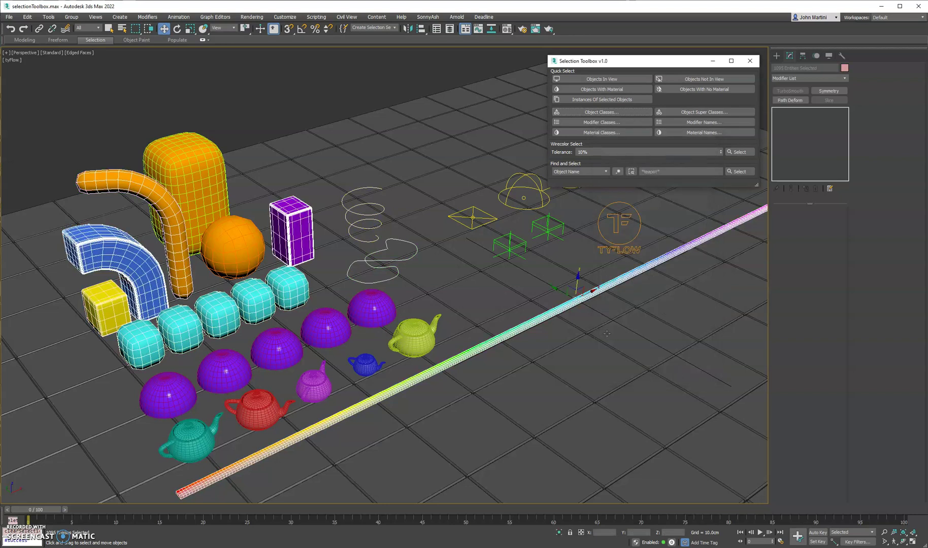
Select all objects of the Teapot object class.
left_click(596, 111)
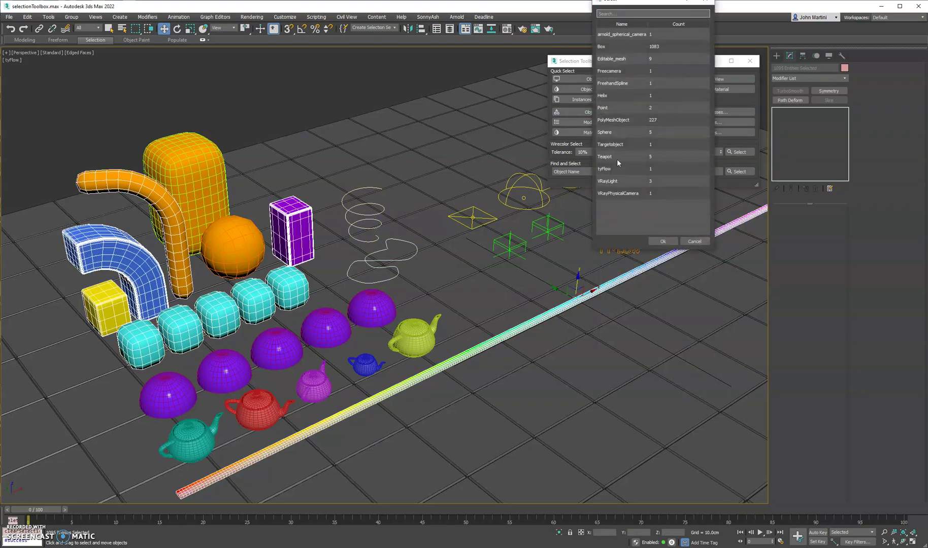
double_click(616, 157)
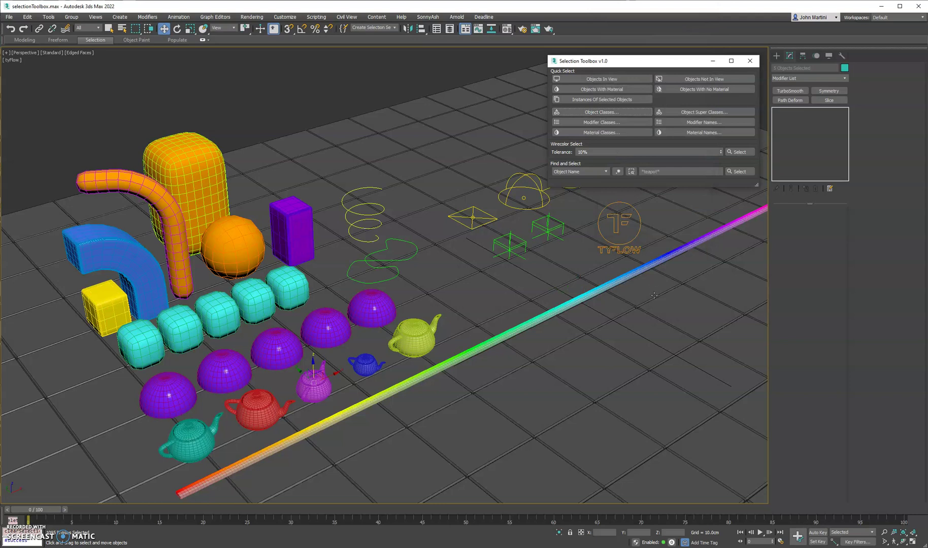
middle_click_drag(648, 298, 638, 300)
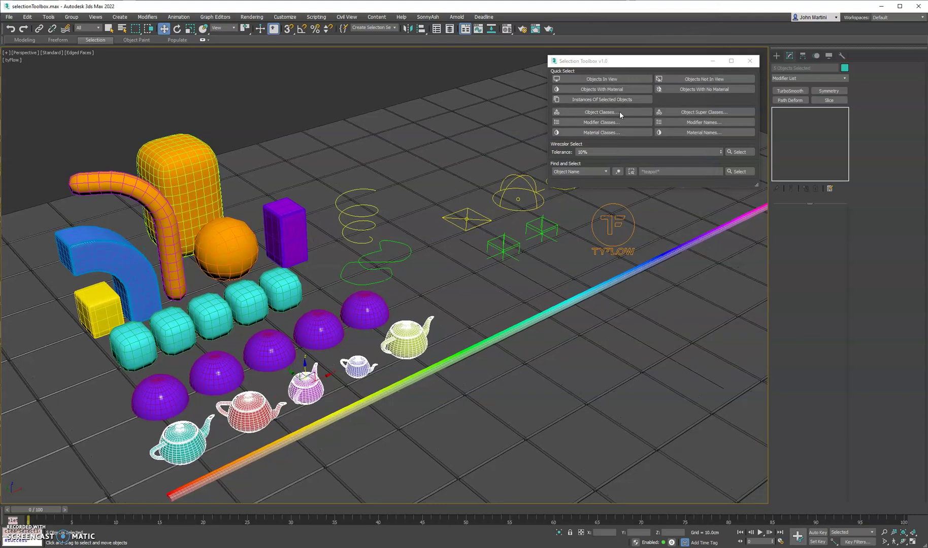
Review the list of object super classes in the scene and close it without selecting any.
left_click(694, 114)
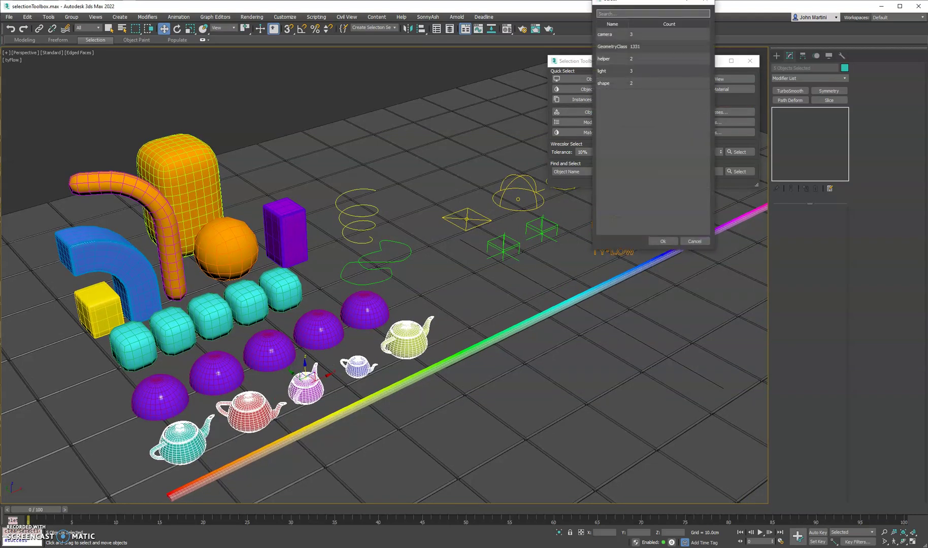
left_click_drag(651, 1, 658, 134)
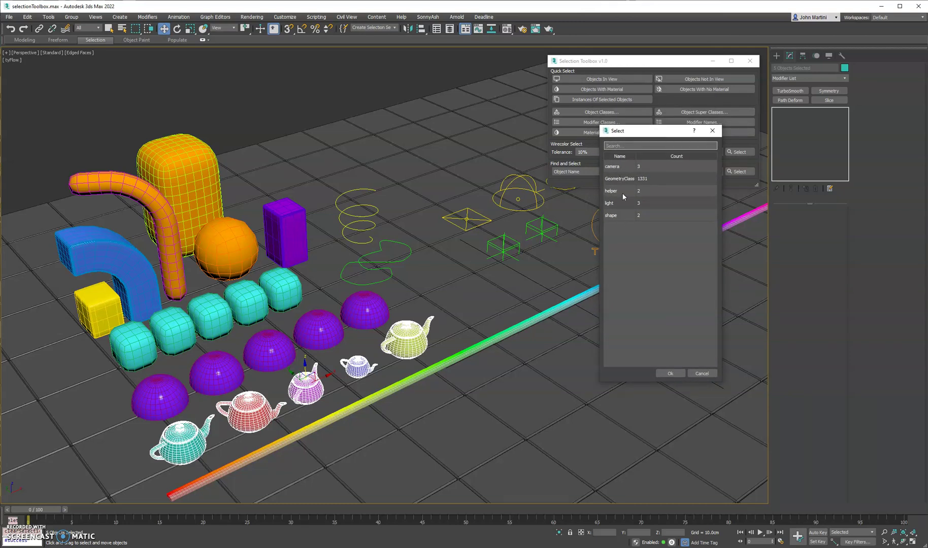
left_click(712, 130)
Select all objects that carry a modifier of the Chamfer class.
left_click(617, 124)
left_click_drag(628, 4, 627, 97)
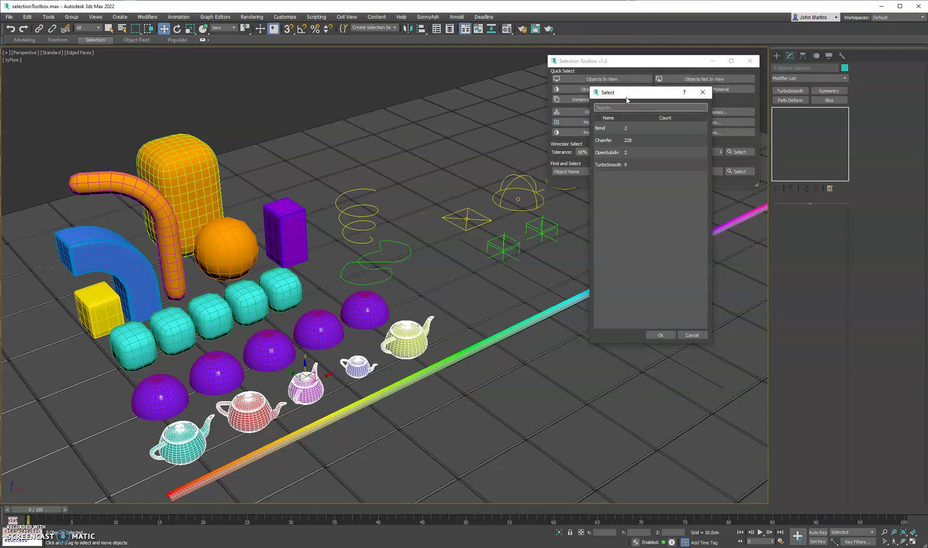
left_click(613, 142)
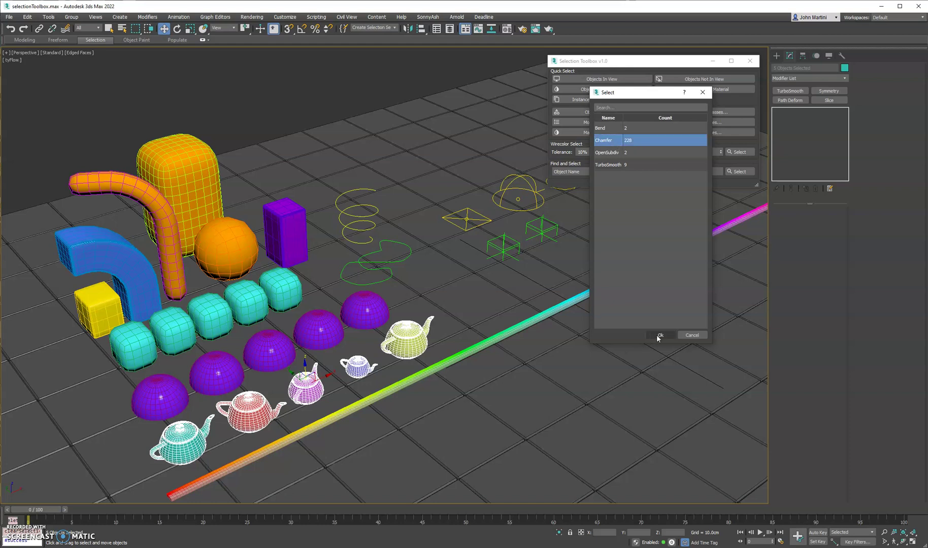
left_click(659, 336)
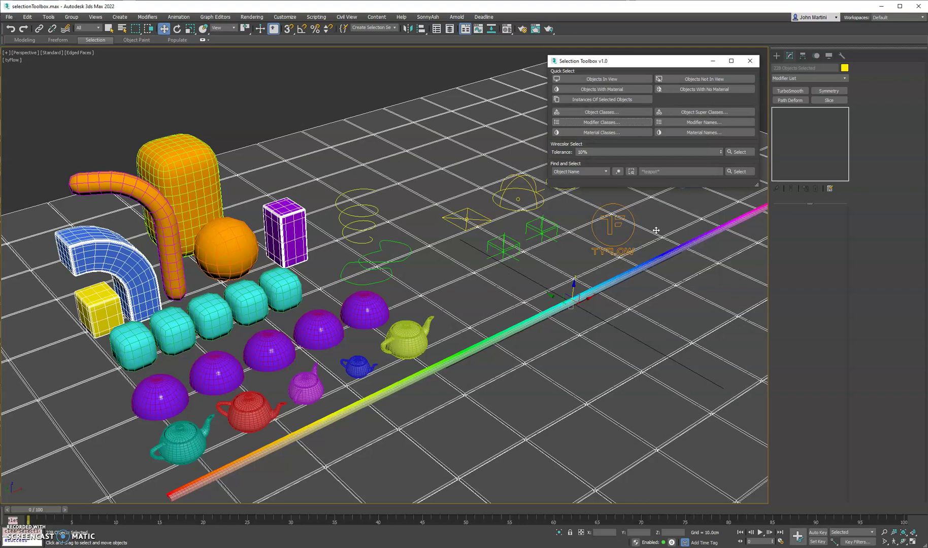
middle_click_drag(653, 234, 641, 241)
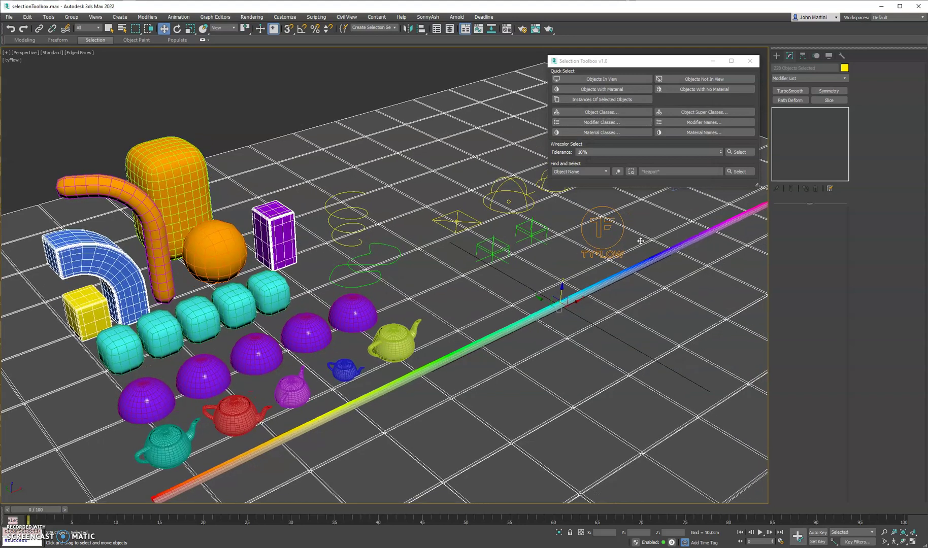
Select all objects that have a modifier named TurboSmooth.
left_click(688, 123)
left_click_drag(655, 6, 652, 75)
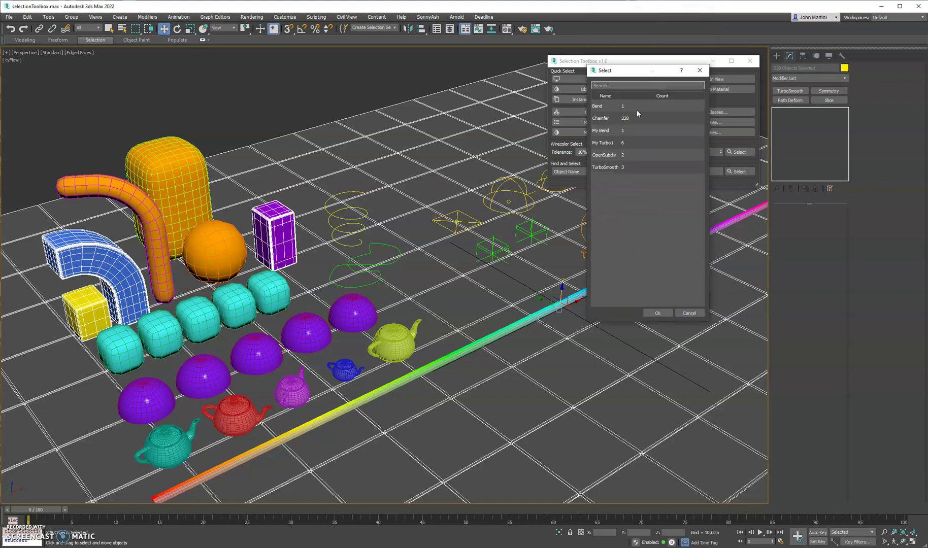
left_click(610, 155)
left_click(628, 167)
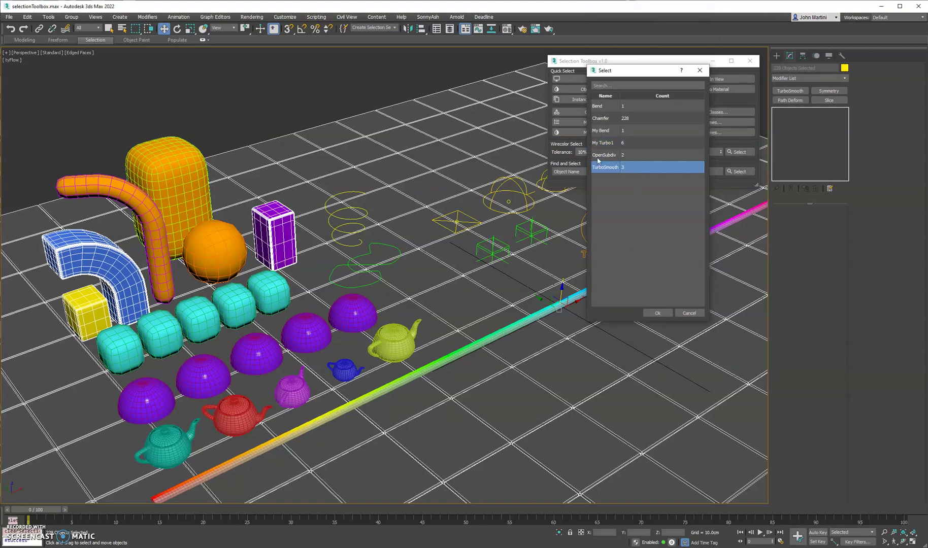
left_click(657, 313)
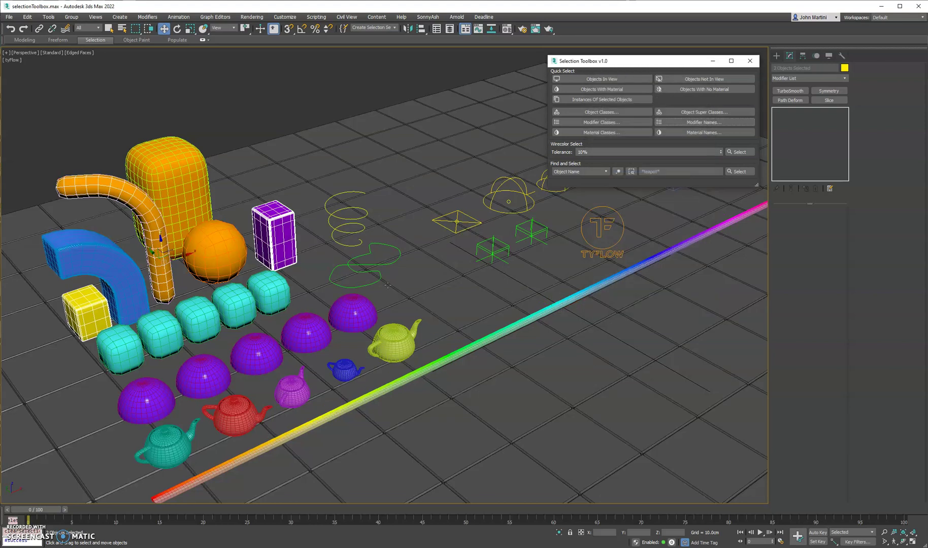
Select the objects whose material class is ai_standard_surface.
left_click(603, 133)
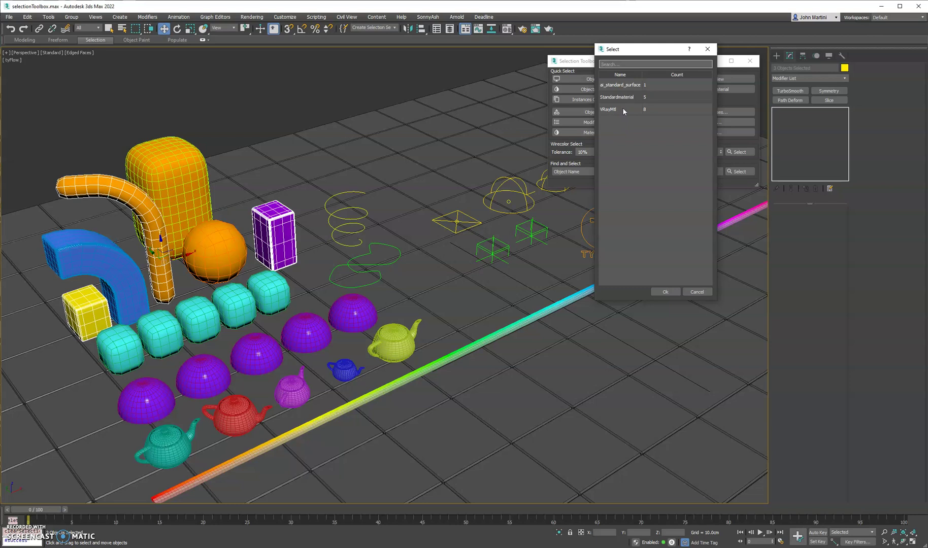
left_click(625, 86)
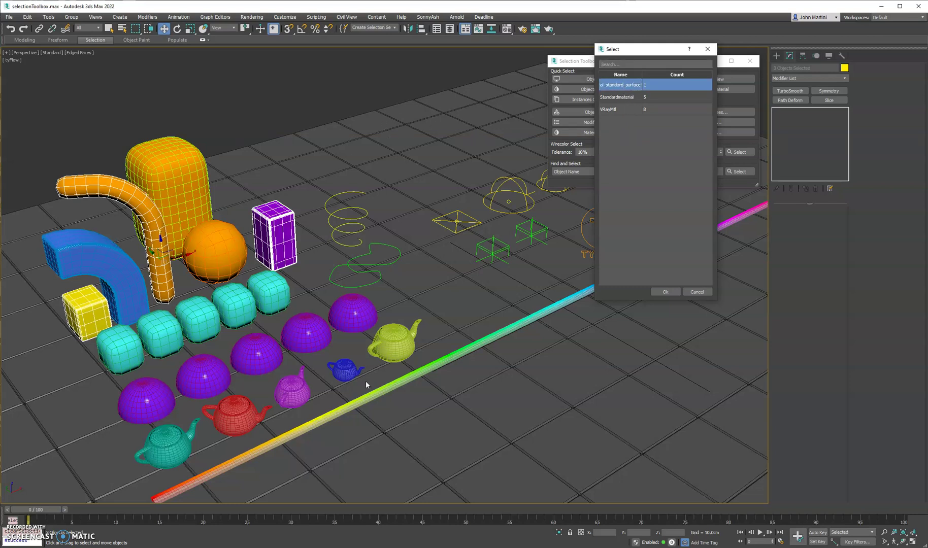
double_click(625, 85)
middle_click_drag(127, 285, 136, 287)
Review the list of material names in the scene and close it without selecting any.
left_click(689, 133)
left_click_drag(659, 2, 664, 22)
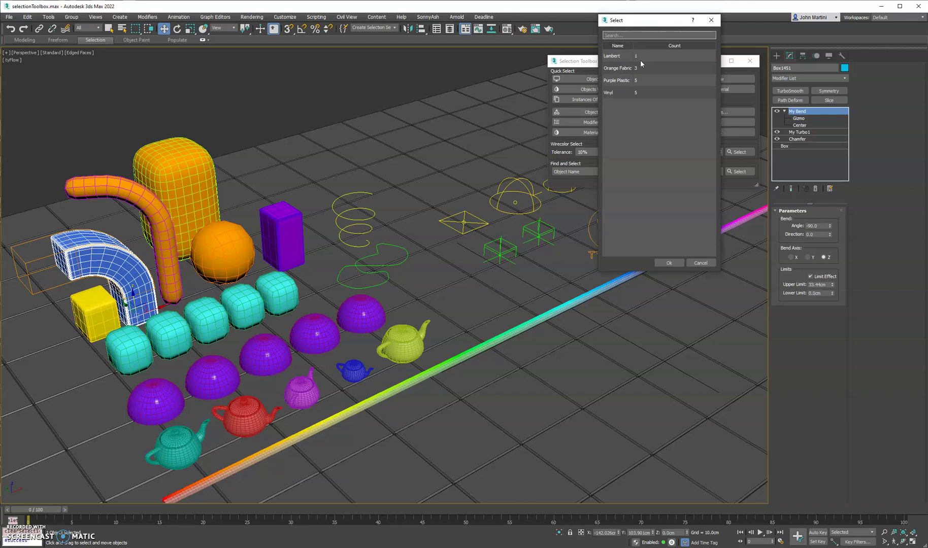
left_click(701, 263)
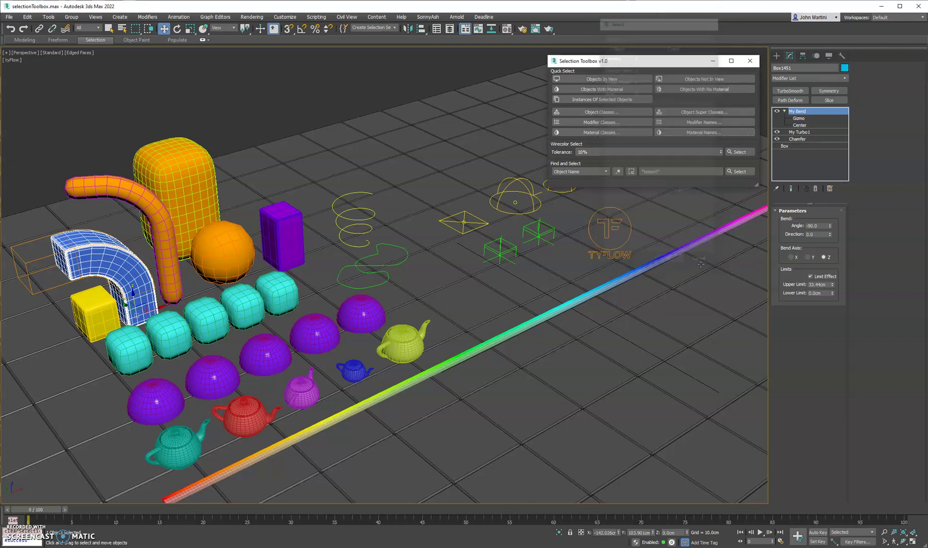
Pick a turquoise box in the rainbow row and select all objects with a similar wirecolor at 10% tolerance.
left_click(587, 152)
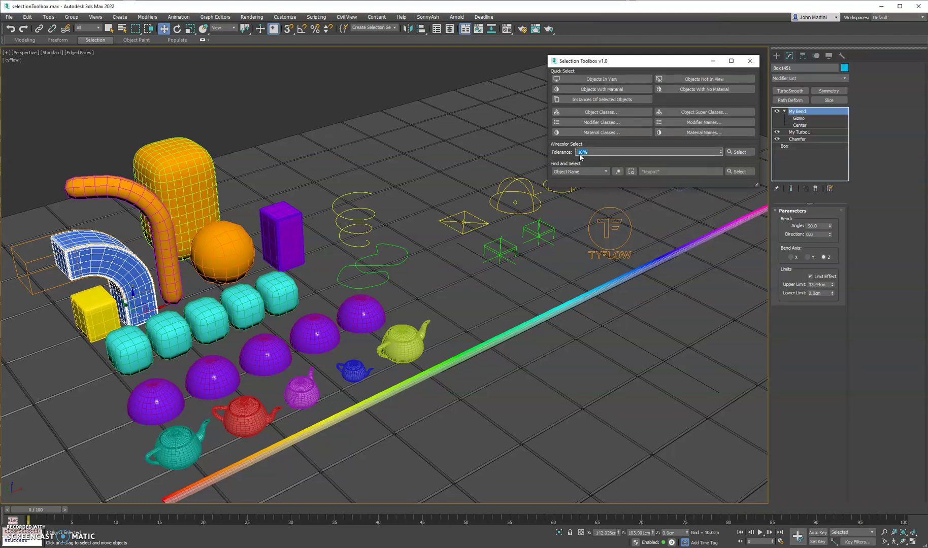
left_click(574, 301)
middle_click_drag(594, 303, 604, 314, "alt")
scroll(602, 314, "up", 3)
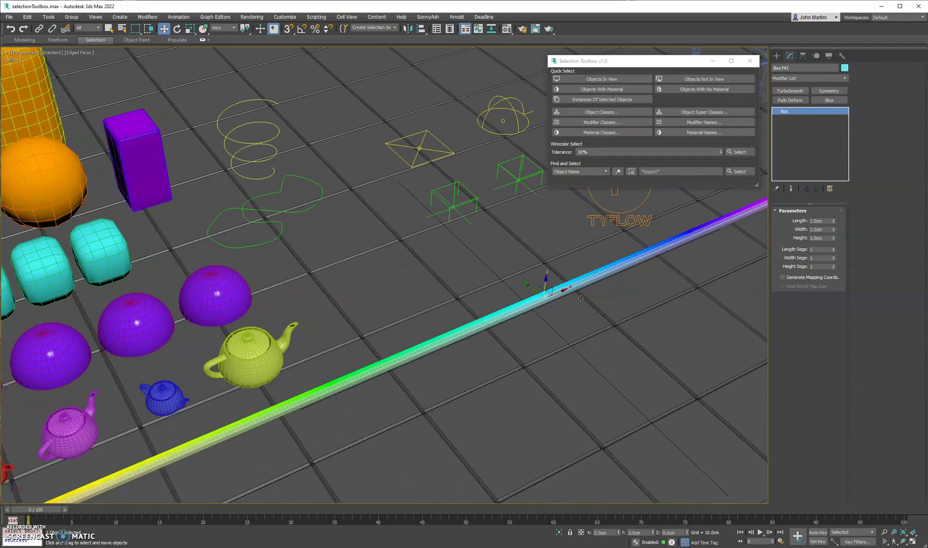
middle_click_drag(546, 294, 604, 287, "alt")
scroll(588, 287, "down", 3)
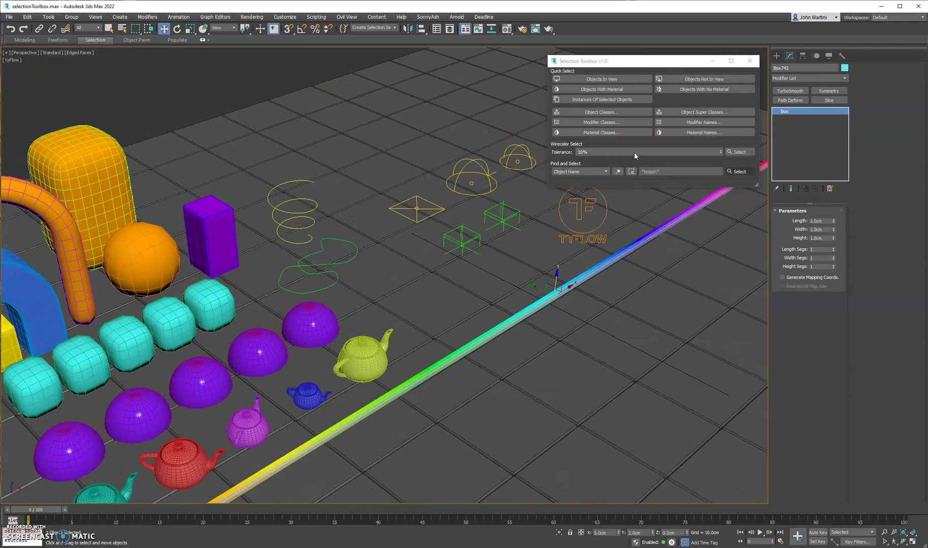
left_click(739, 152)
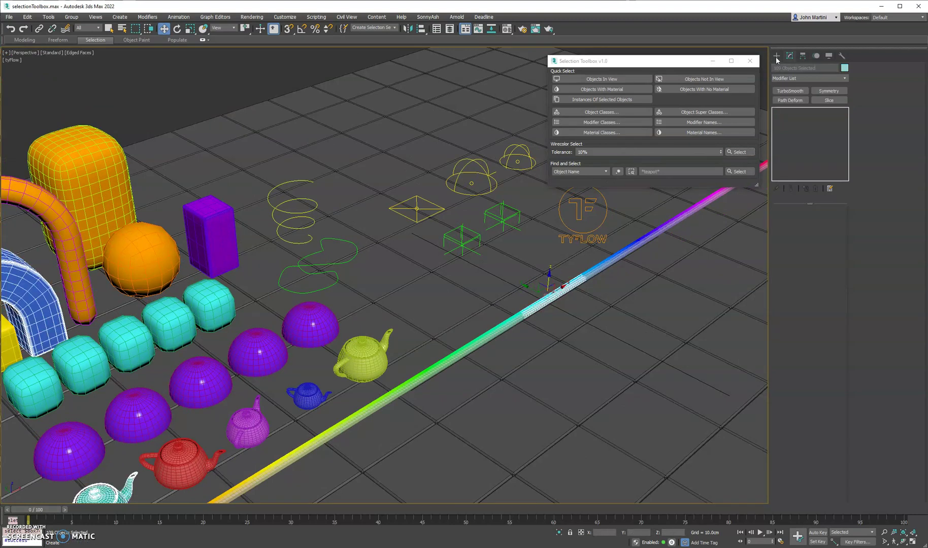
left_click(776, 56)
middle_click_drag(568, 360, 500, 364)
middle_click_drag(576, 321, 559, 327)
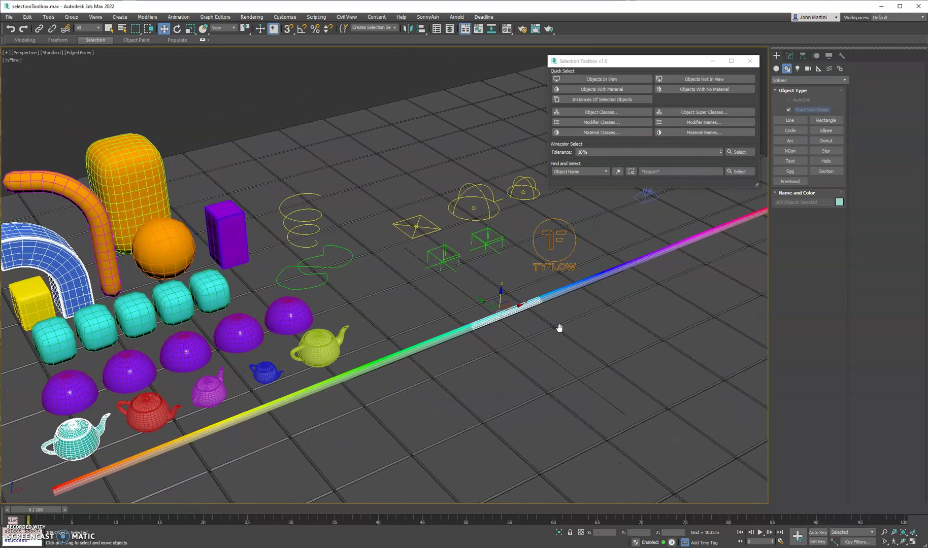
Pick one pale green box in the rainbow row and select objects of similar wirecolor with the tolerance set to 50%.
left_click(504, 315)
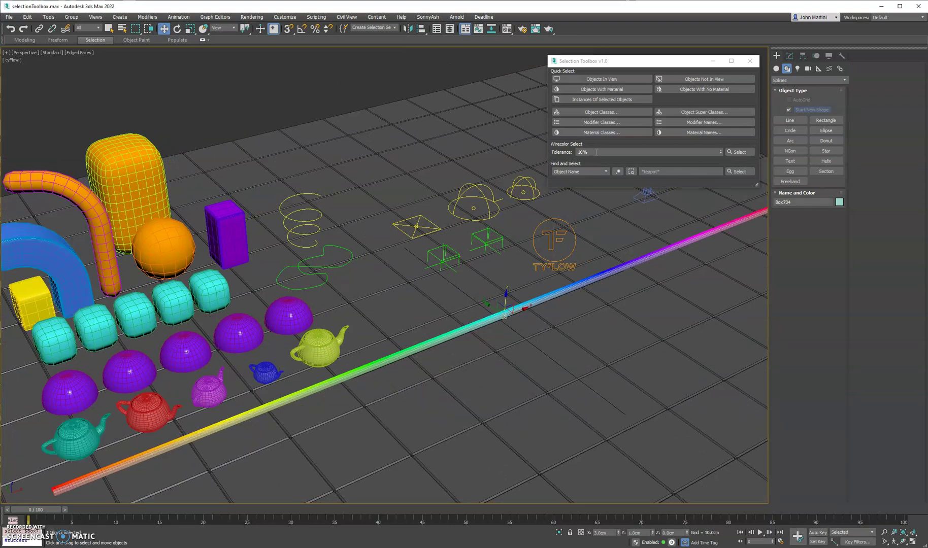
left_click_drag(594, 153, 572, 151)
scroll(504, 337, "down", 3)
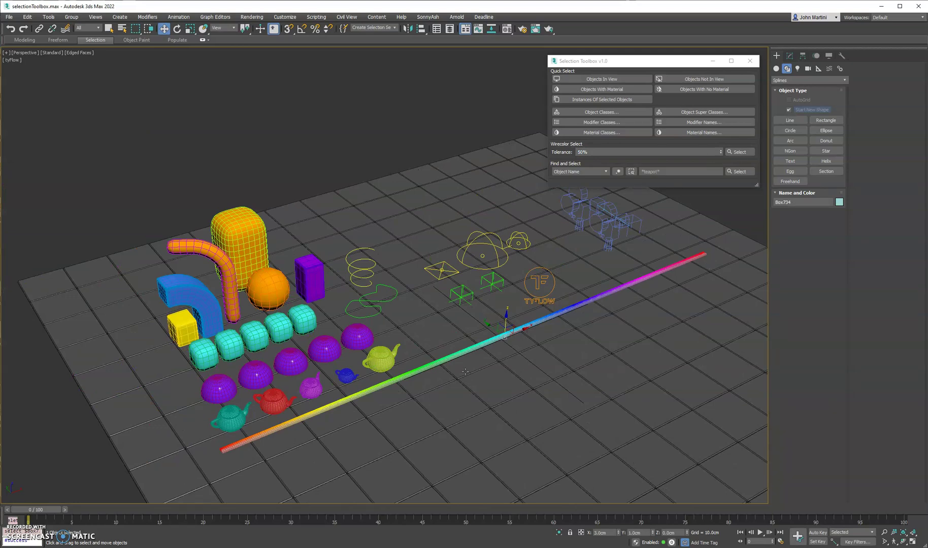
left_click(736, 154)
middle_click_drag(584, 300, 568, 228, "alt")
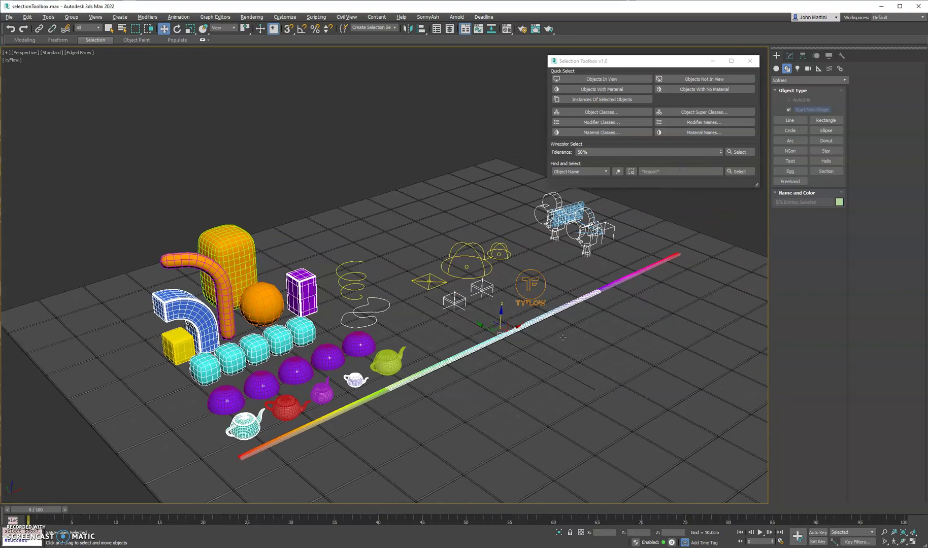
scroll(556, 351, "up", 2)
Select objects matching the wirecolors of a yellow and a magenta rainbow-row box at 20% tolerance, and clear the selection.
left_click(559, 152)
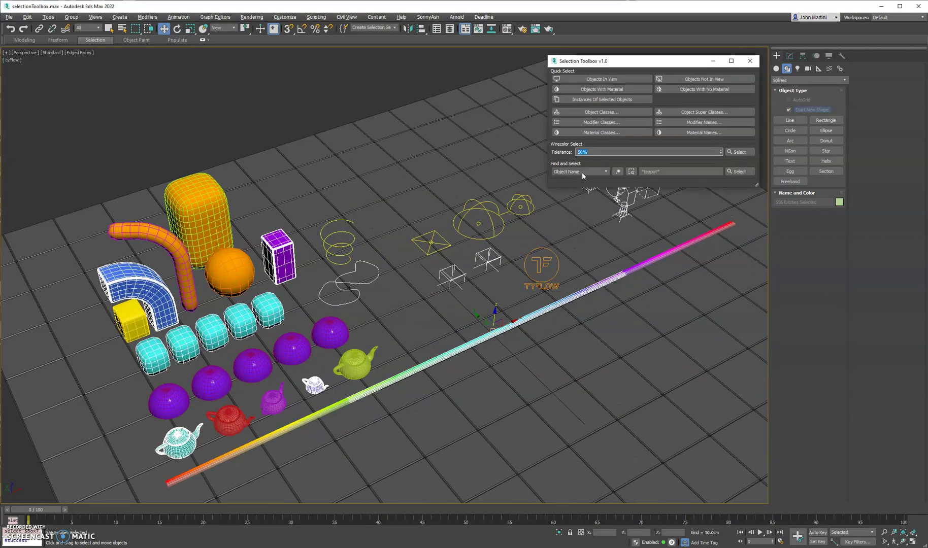
left_click(294, 420)
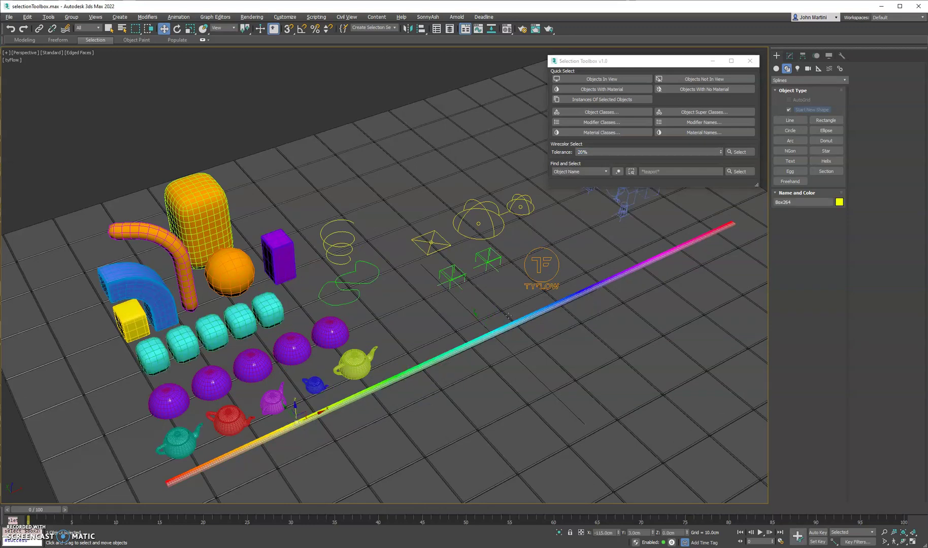
left_click(647, 260, "ctrl")
middle_click_drag(647, 259, 661, 283, "alt")
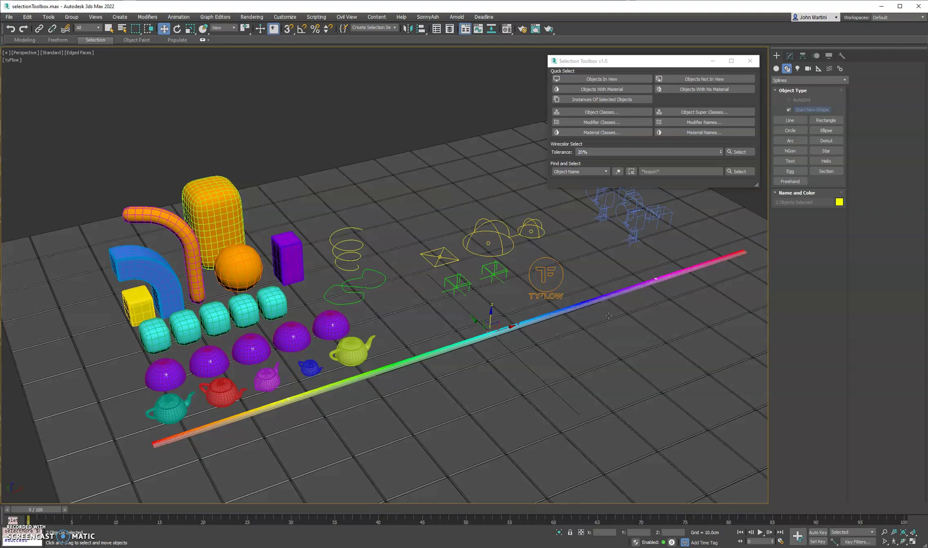
left_click(750, 153)
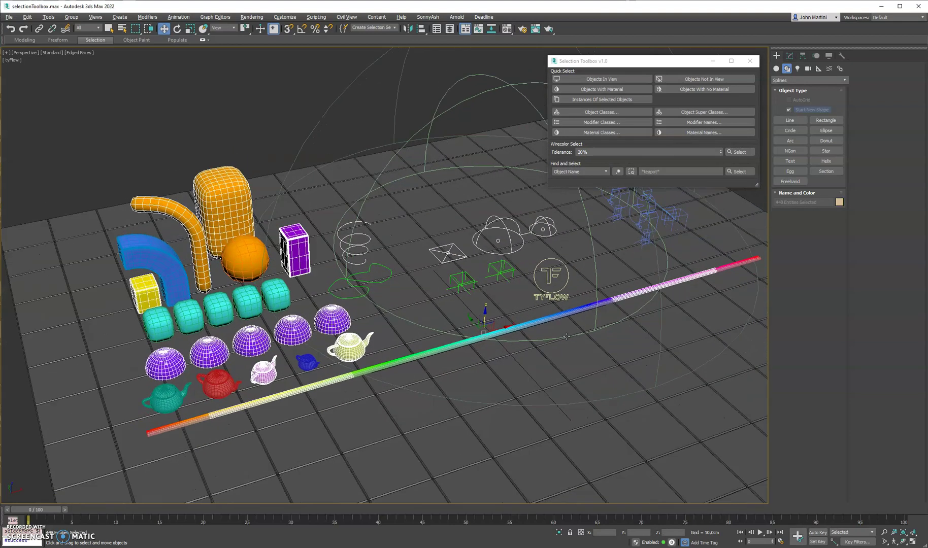
middle_click_drag(567, 336, 572, 310, "alt")
scroll(577, 337, "up", 1)
left_click(244, 128)
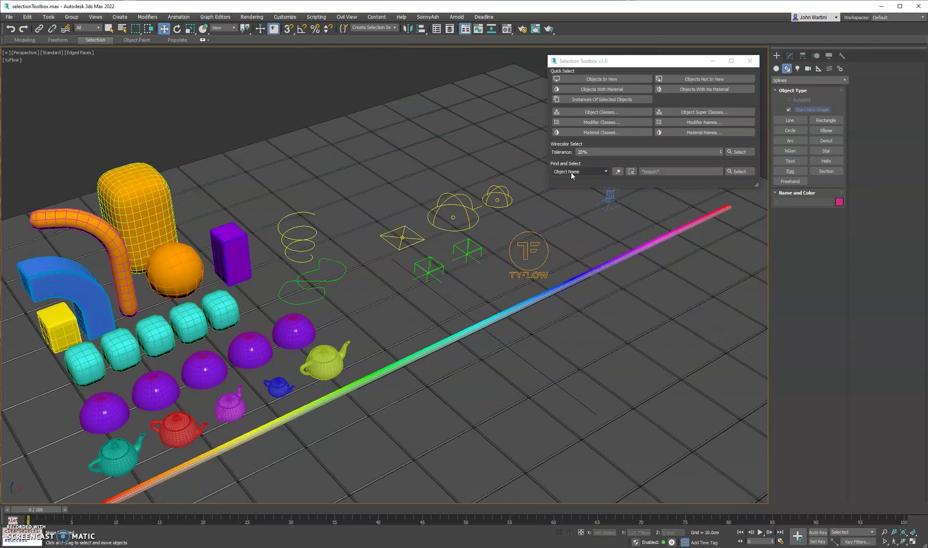
Find and select all objects whose object name matches the pattern *teapot*.
left_click(598, 171)
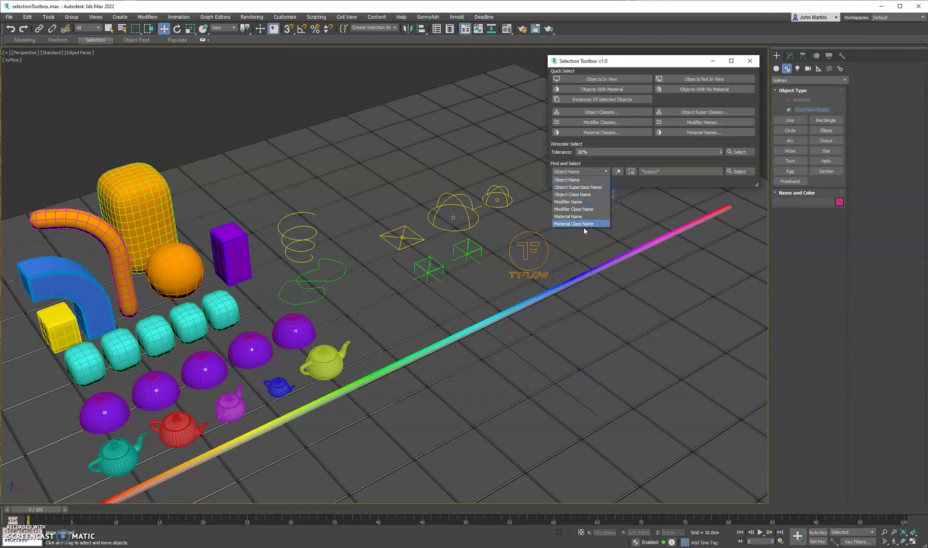
left_click(581, 184)
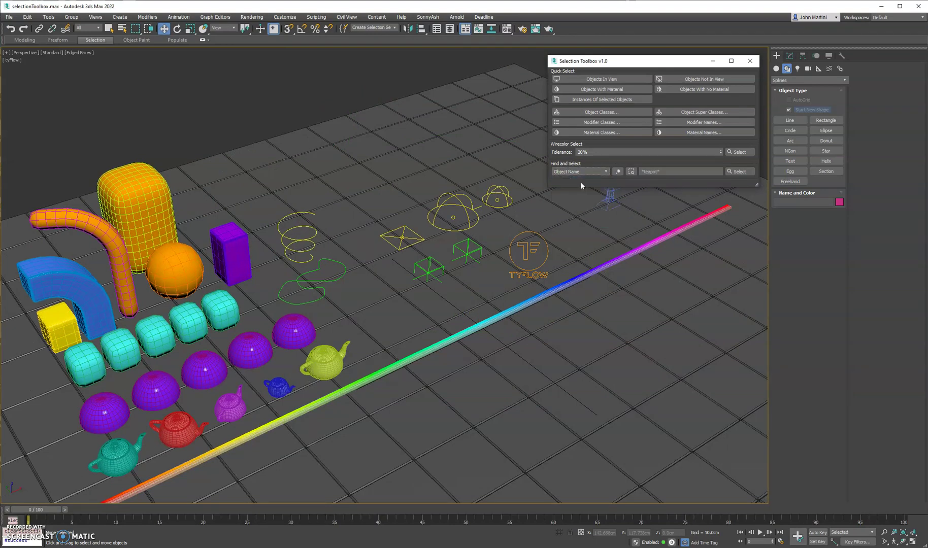
left_click(653, 170)
type("*teapot*")
left_click(739, 171)
middle_click_drag(256, 368, 300, 347)
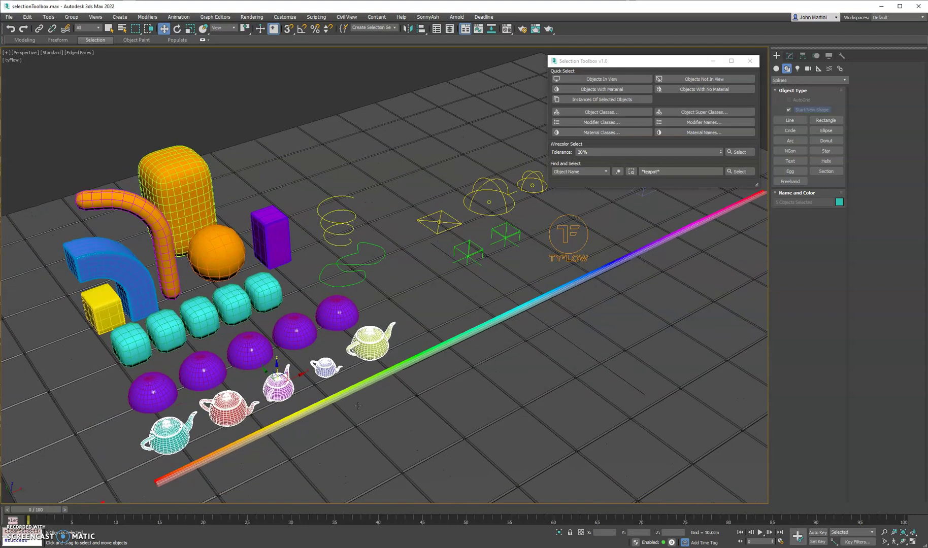
Try the regular-expression and find-within-current-selection options with a region selection of the central objects, and clear the selection.
left_click(618, 173)
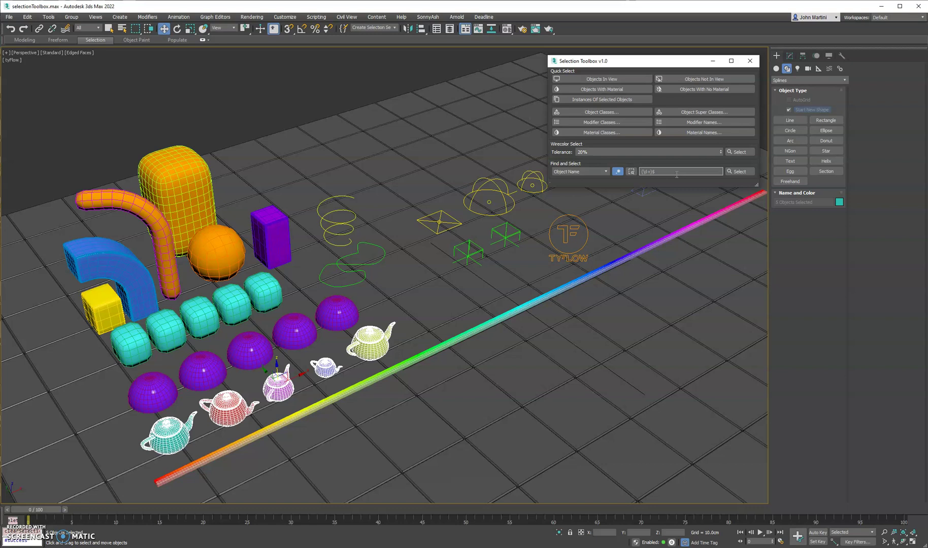
left_click(631, 172)
left_click_drag(221, 91, 533, 373)
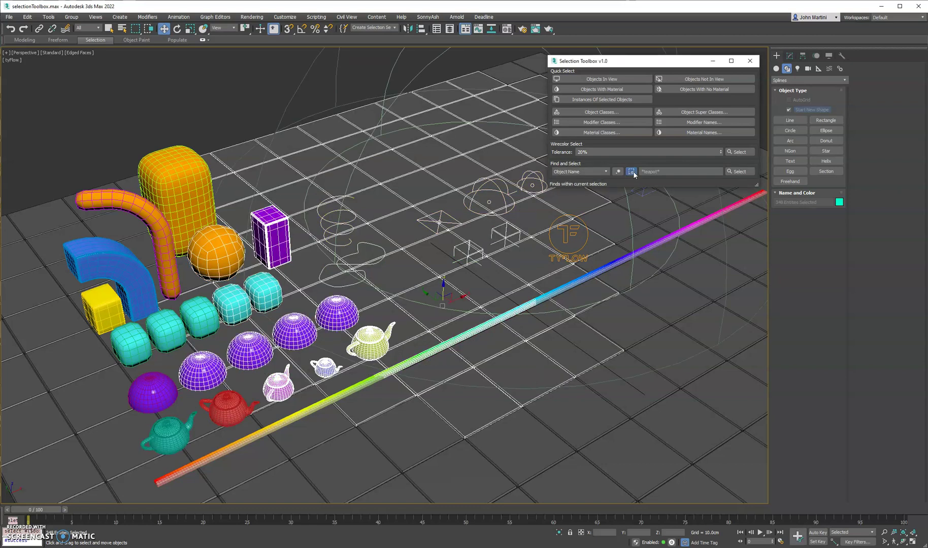
middle_click_drag(585, 293, 580, 293)
right_click(301, 131)
left_click(280, 127)
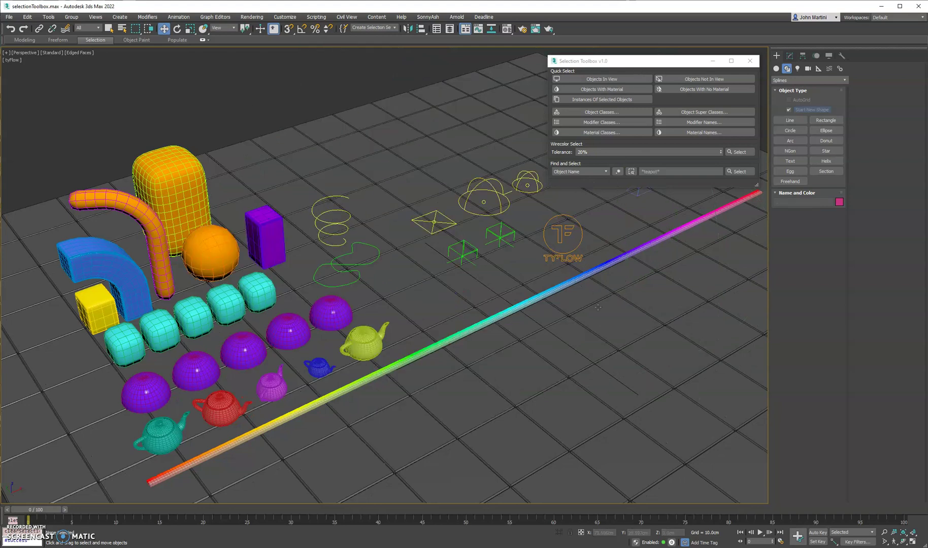
middle_click_drag(598, 307, 597, 304, "alt")
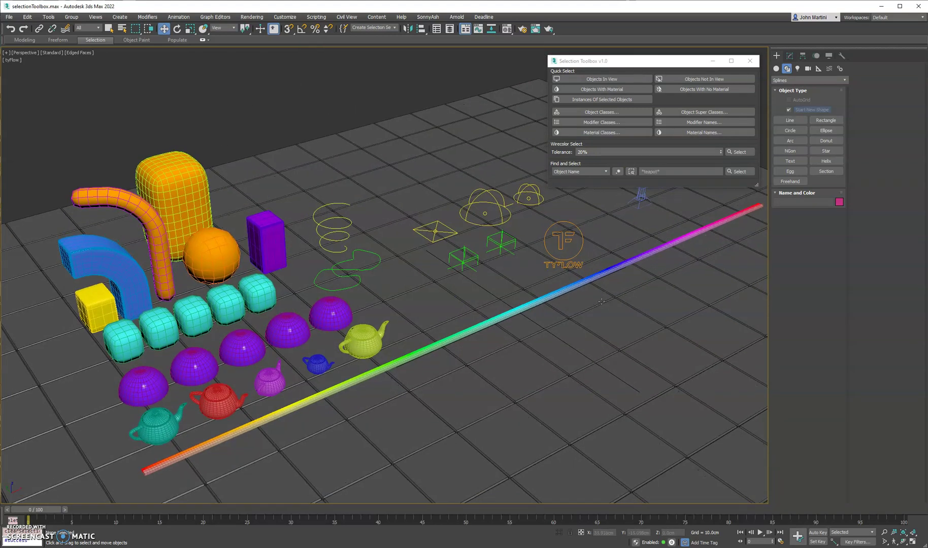